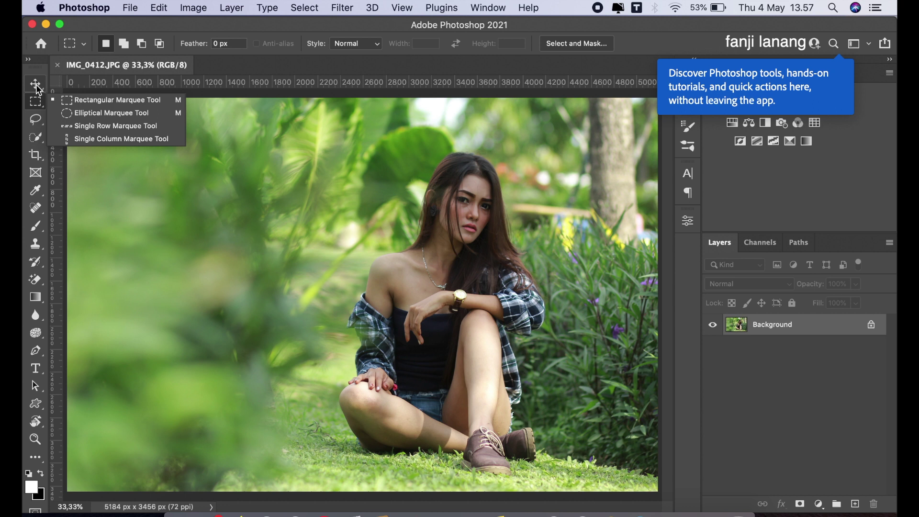
# Duplicate the Background layer and open the copy in the Camera Raw filter
pyautogui.click(35, 84)
pyautogui.moveTo(809, 324); pyautogui.dragTo(856, 503)
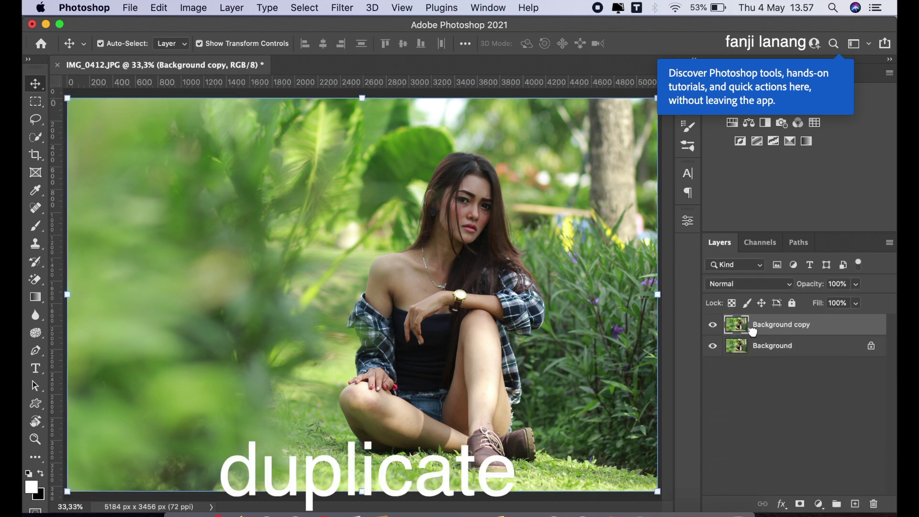
pyautogui.click(342, 8)
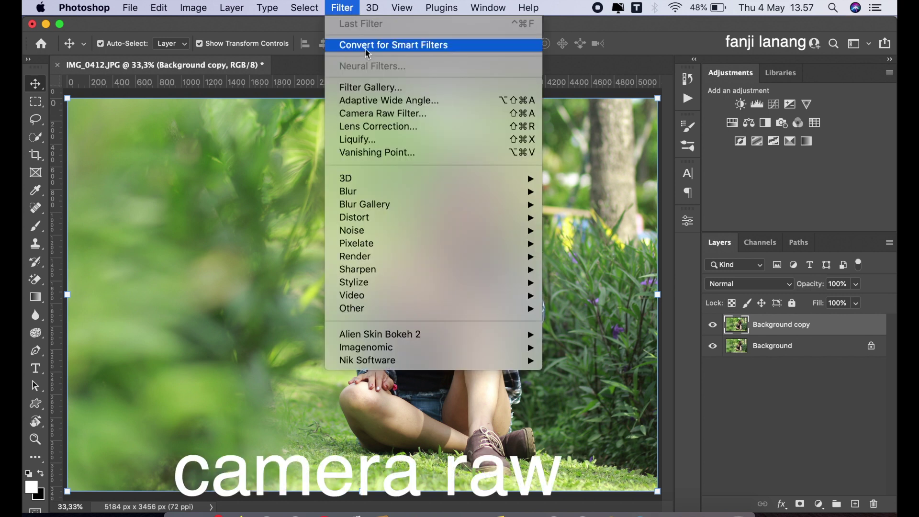
pyautogui.click(380, 113)
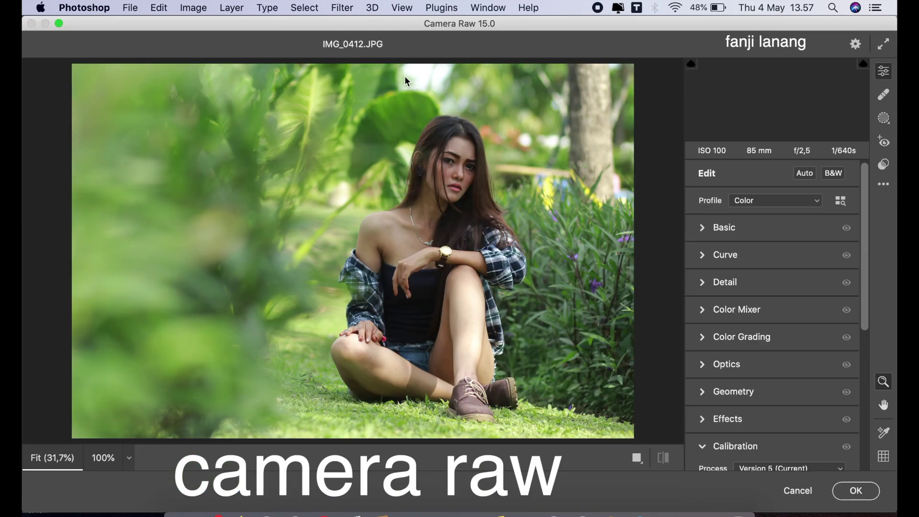
# In the Basic adjustments, set Highlights to -100, Shadows to +100, Whites to -20 and Blacks to -60
pyautogui.click(699, 229)
pyautogui.moveTo(728, 327); pyautogui.dragTo(680, 334)
pyautogui.moveTo(776, 348); pyautogui.dragTo(895, 347)
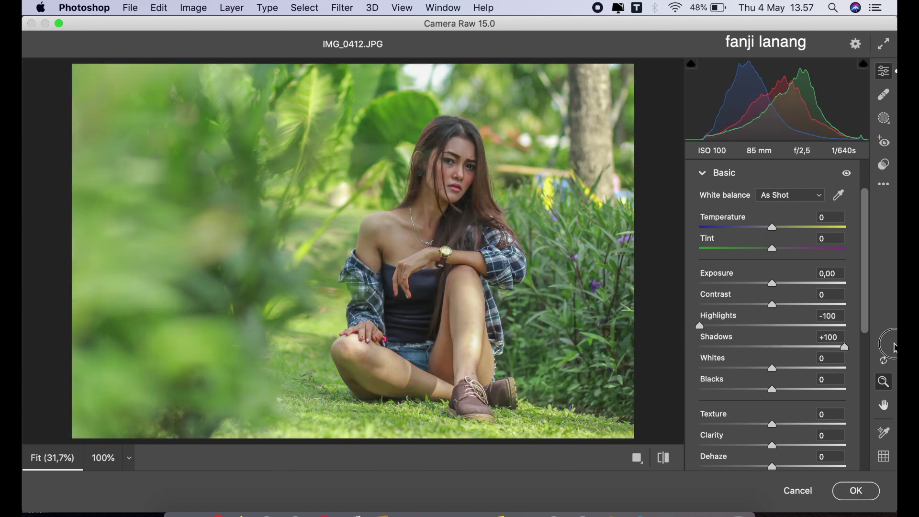
pyautogui.click(759, 367)
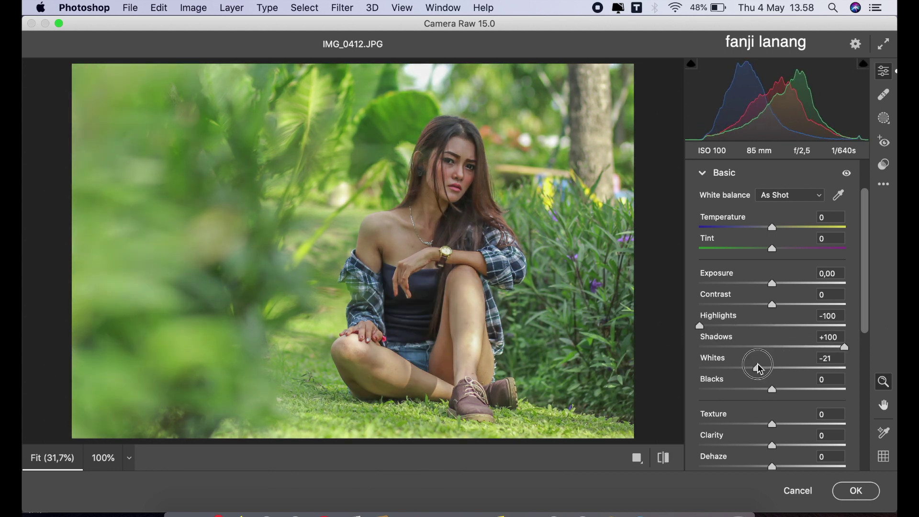
pyautogui.moveTo(760, 368); pyautogui.dragTo(757, 368)
pyautogui.click(727, 390)
pyautogui.moveTo(728, 391); pyautogui.dragTo(730, 394)
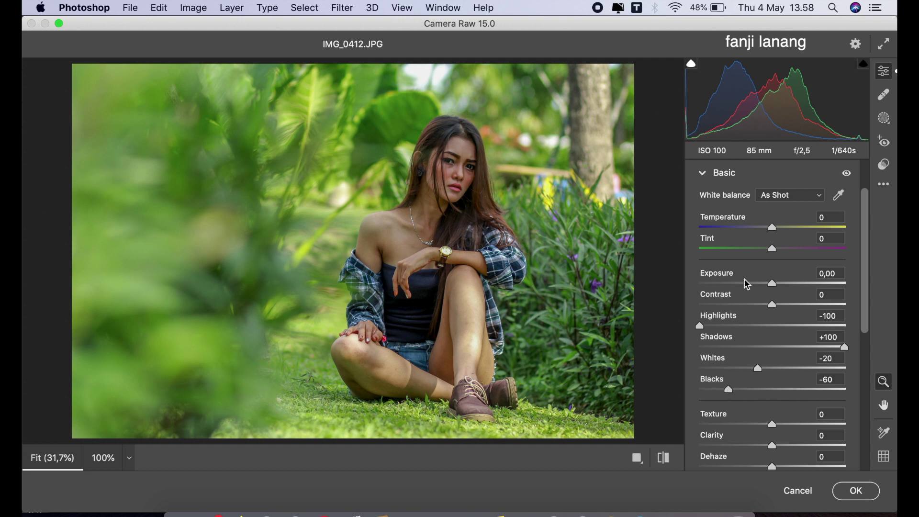
# Set Texture to -10 and raise Clarity moderately in the Basic adjustments
pyautogui.moveTo(766, 427); pyautogui.dragTo(768, 427)
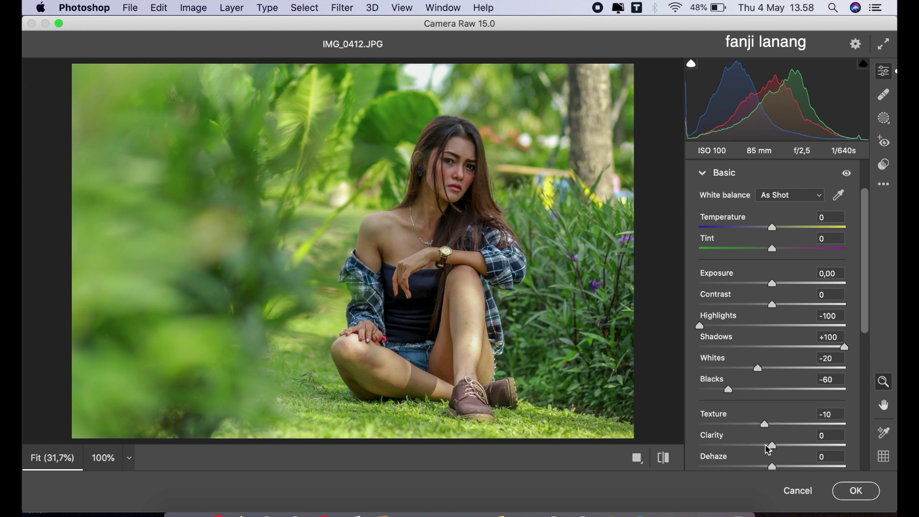
pyautogui.moveTo(783, 448); pyautogui.dragTo(786, 450)
pyautogui.click(703, 175)
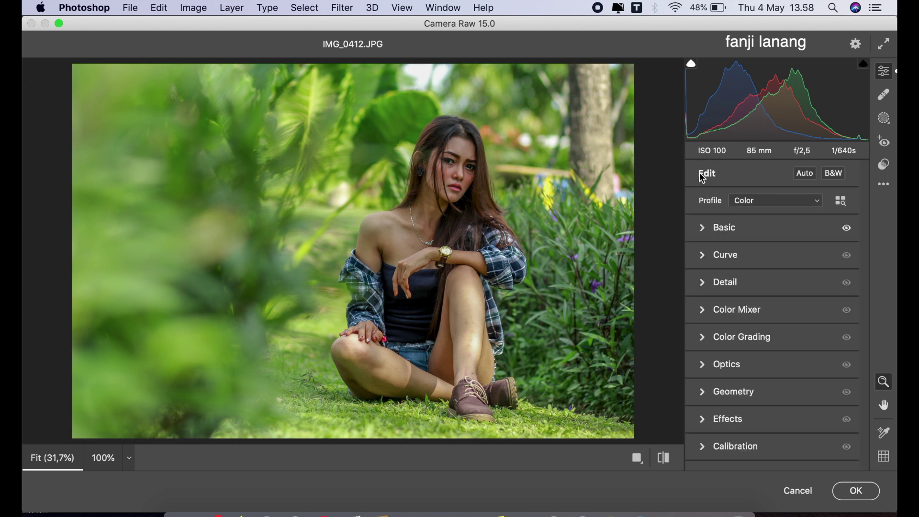
pyautogui.click(702, 283)
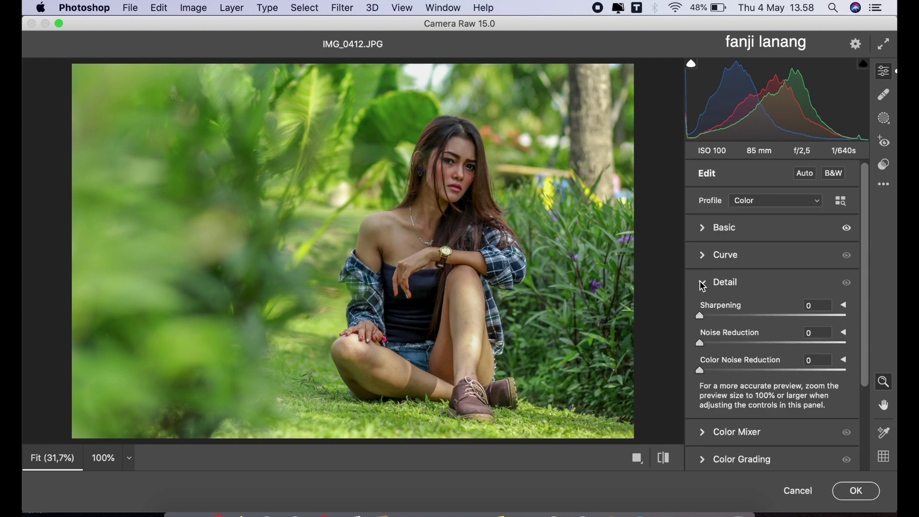
pyautogui.click(702, 283)
pyautogui.click(703, 255)
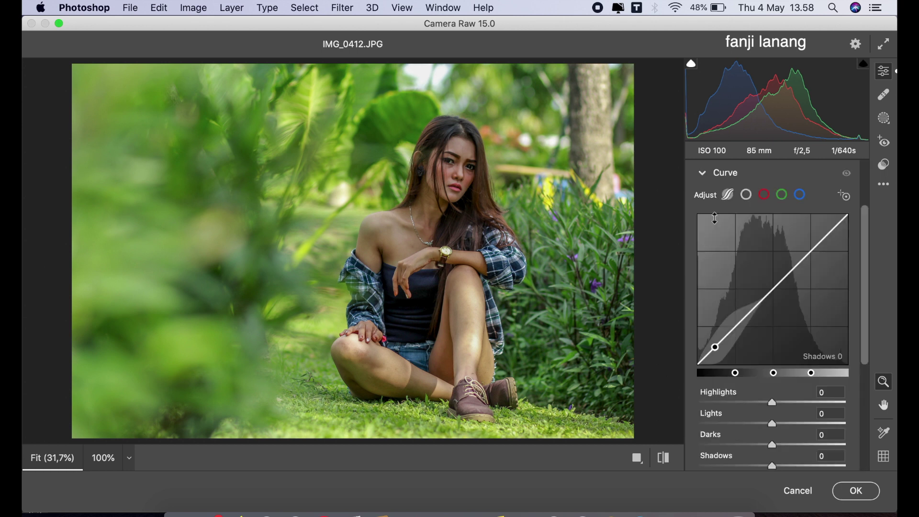
pyautogui.click(708, 178)
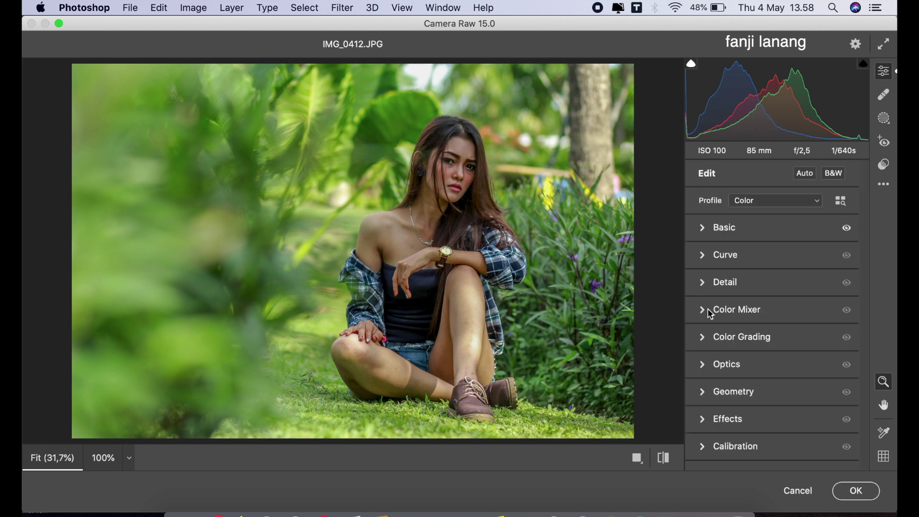
# Set the Color Mixer hues to Yellows -35, Greens +35, Aquas +40 and Blues -30
pyautogui.click(704, 311)
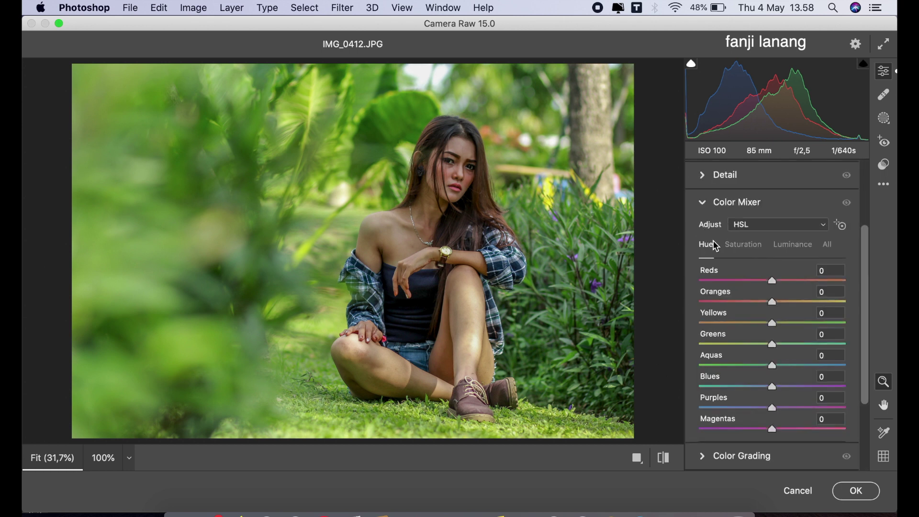
pyautogui.moveTo(744, 344); pyautogui.dragTo(798, 377)
pyautogui.moveTo(772, 323); pyautogui.dragTo(753, 391)
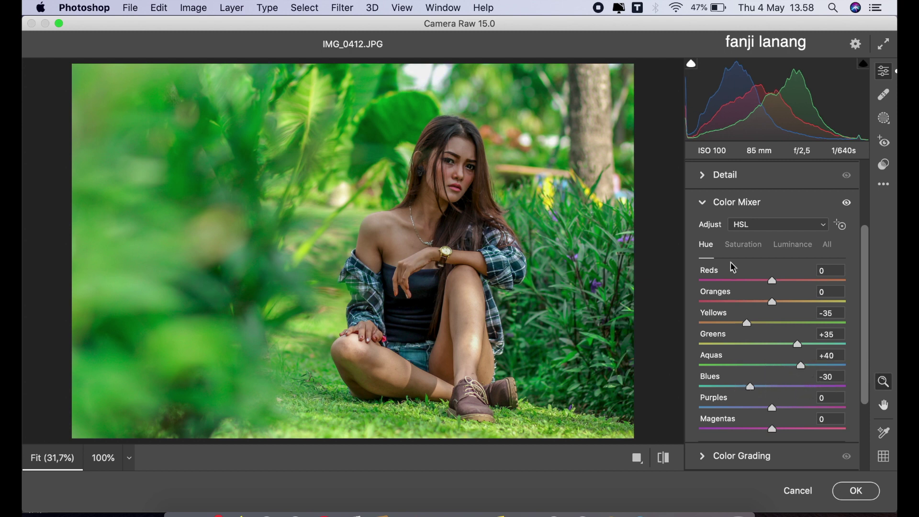
# Lower the Color Mixer saturation of the yellows, greens and aquas to mute the foliage
pyautogui.click(734, 250)
pyautogui.moveTo(748, 320); pyautogui.dragTo(754, 369)
pyautogui.click(737, 365)
# Raise the luminance of the Oranges to +15 in the Color Mixer
pyautogui.click(792, 248)
pyautogui.click(783, 302)
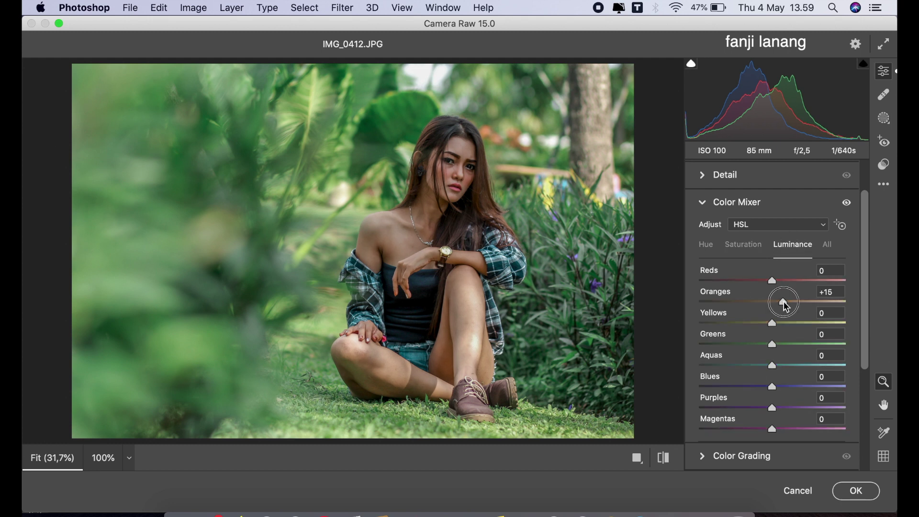
pyautogui.click(703, 203)
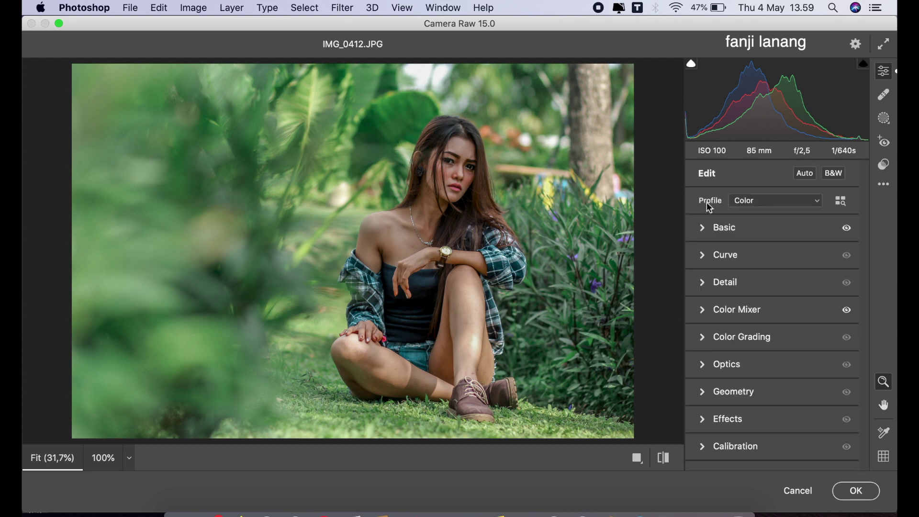
# Tint the midtones in Color Grading with hue 185 and a saturation of about 14
pyautogui.click(707, 339)
pyautogui.click(785, 194)
pyautogui.click(775, 385)
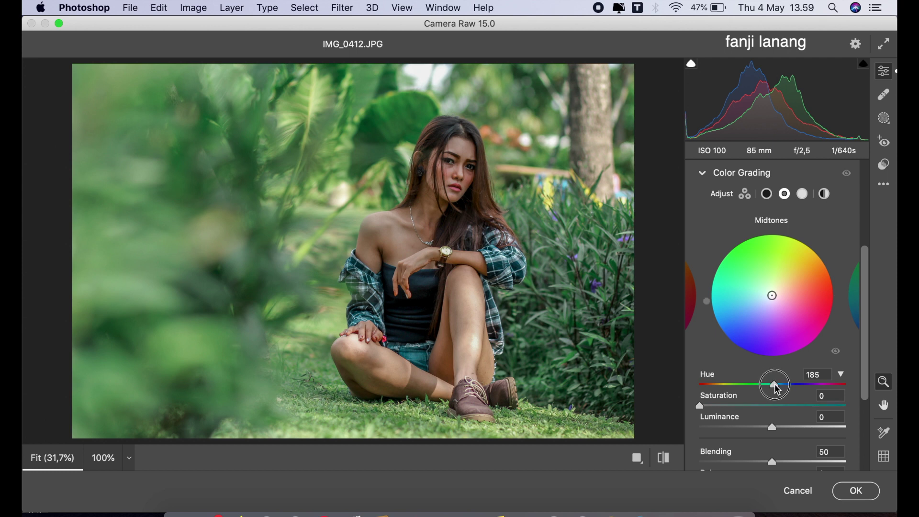
pyautogui.click(721, 406)
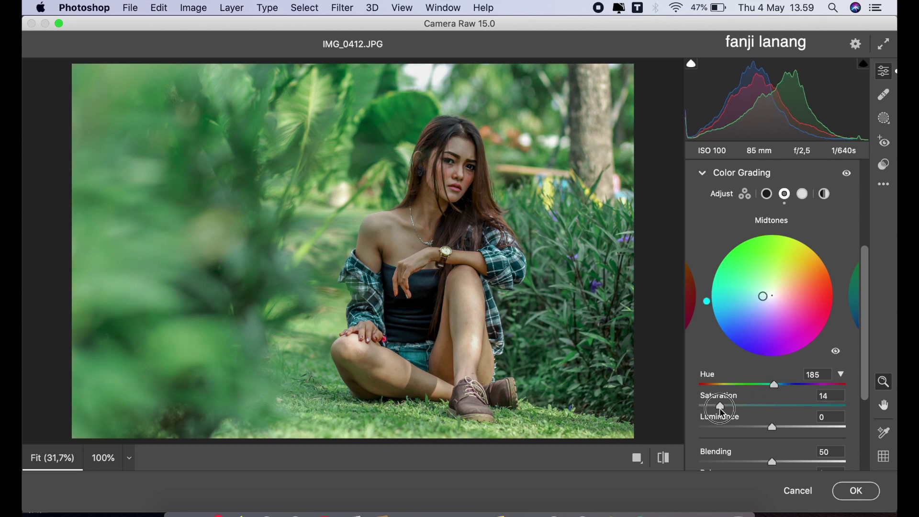
pyautogui.moveTo(720, 409); pyautogui.dragTo(723, 415)
pyautogui.click(703, 173)
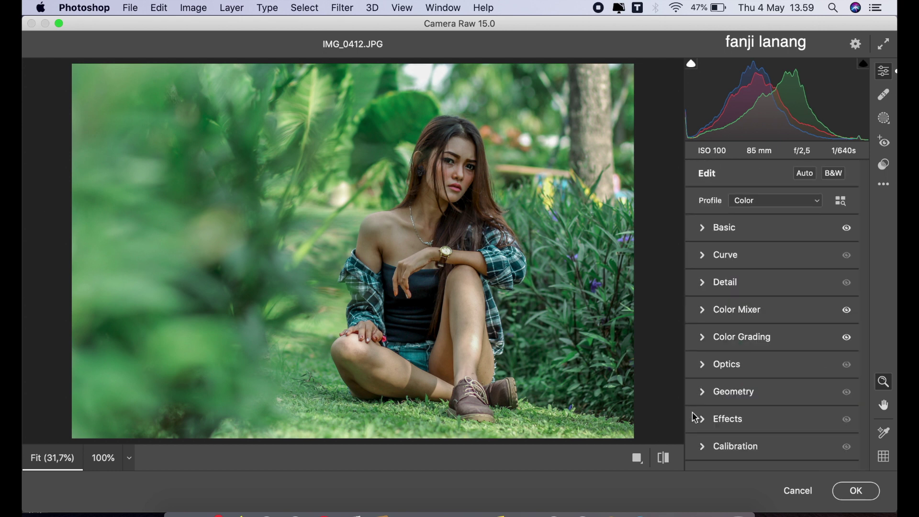
# Darken the photo's edges by setting the Optics Vignette to -100
pyautogui.click(702, 365)
pyautogui.moveTo(740, 233); pyautogui.dragTo(693, 263)
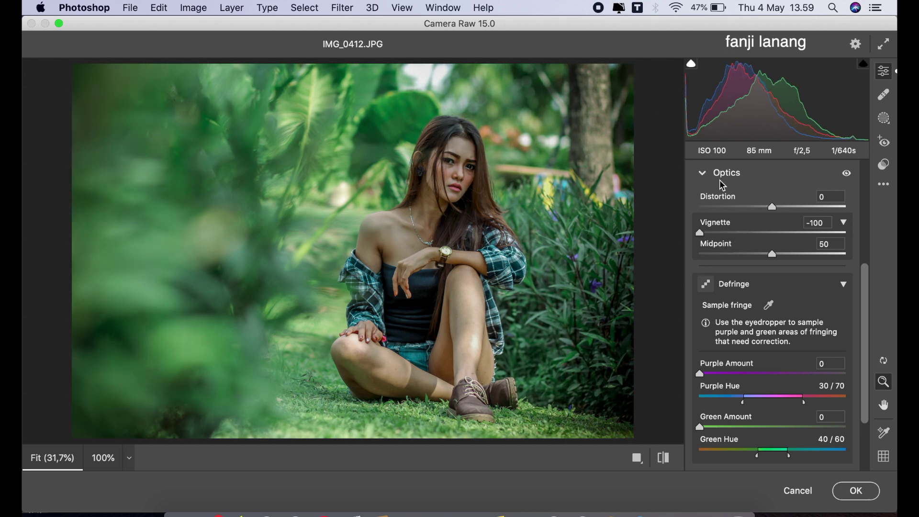
pyautogui.click(709, 177)
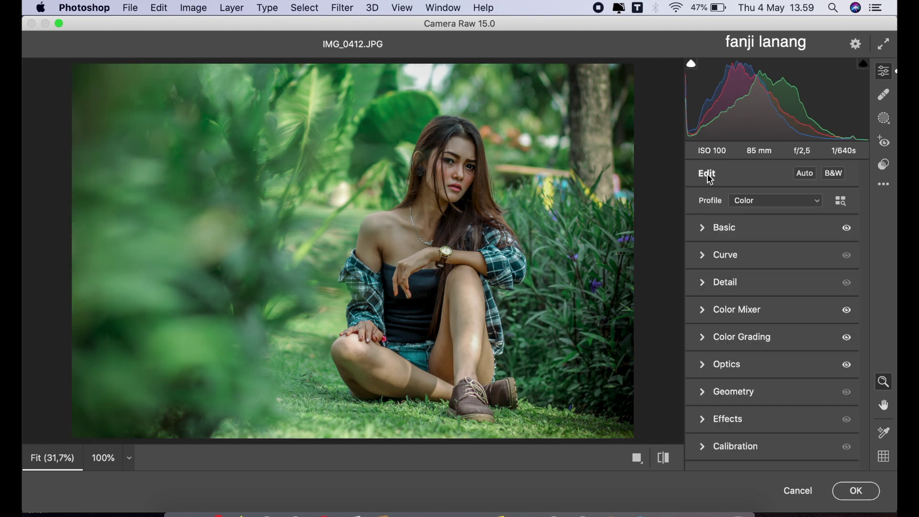
# Set the Calibration hues to Red Primary +35, Green Primary 0 and Blue Primary -30, and compare with the original photo
pyautogui.click(708, 445)
pyautogui.click(796, 308)
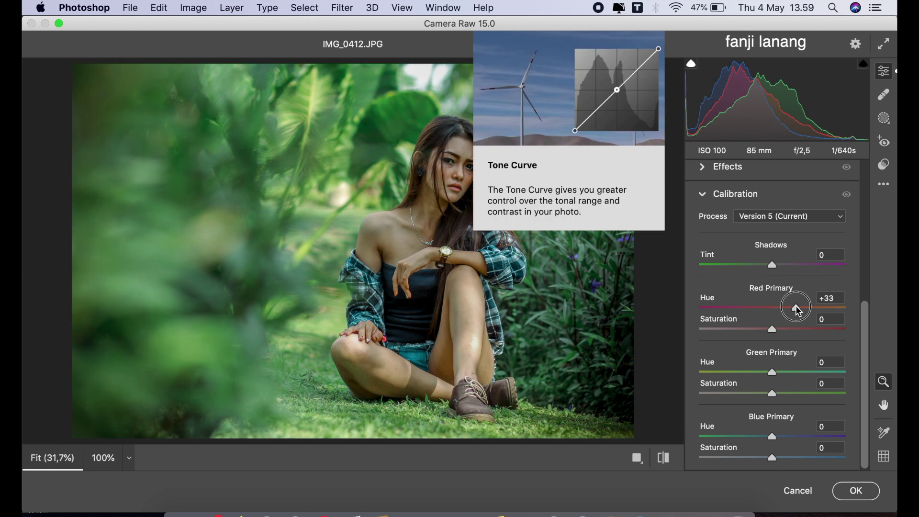
pyautogui.moveTo(799, 311); pyautogui.dragTo(800, 310)
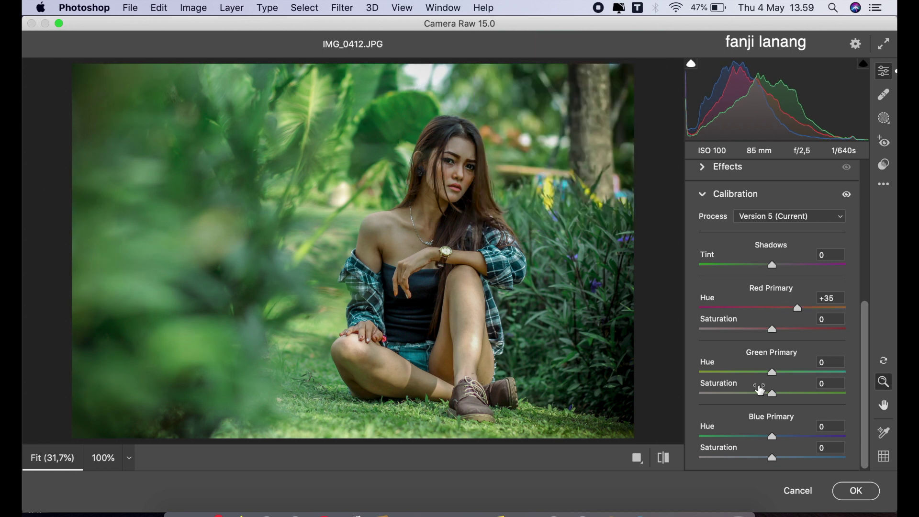
pyautogui.moveTo(772, 372); pyautogui.dragTo(755, 392)
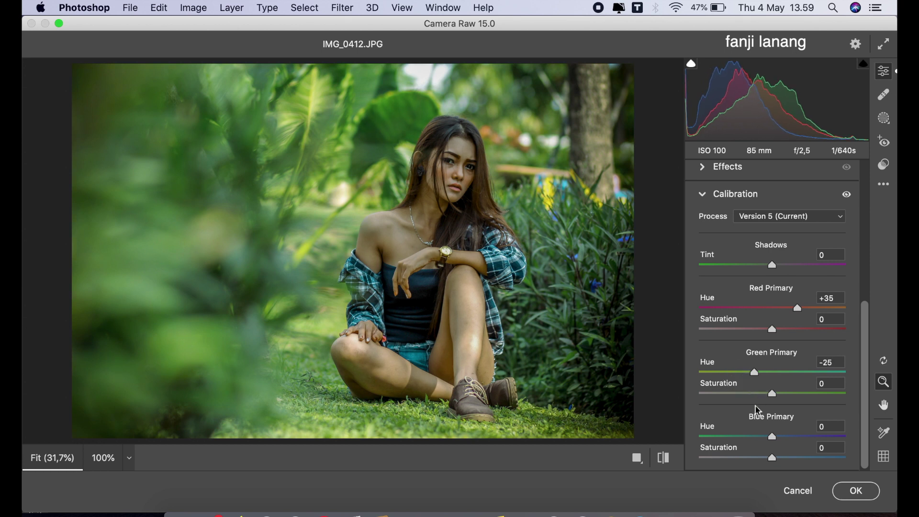
pyautogui.moveTo(754, 437)
pyautogui.mouseDown()
pyautogui.moveTo(742, 441)
pyautogui.moveTo(753, 452)
pyautogui.mouseUp()
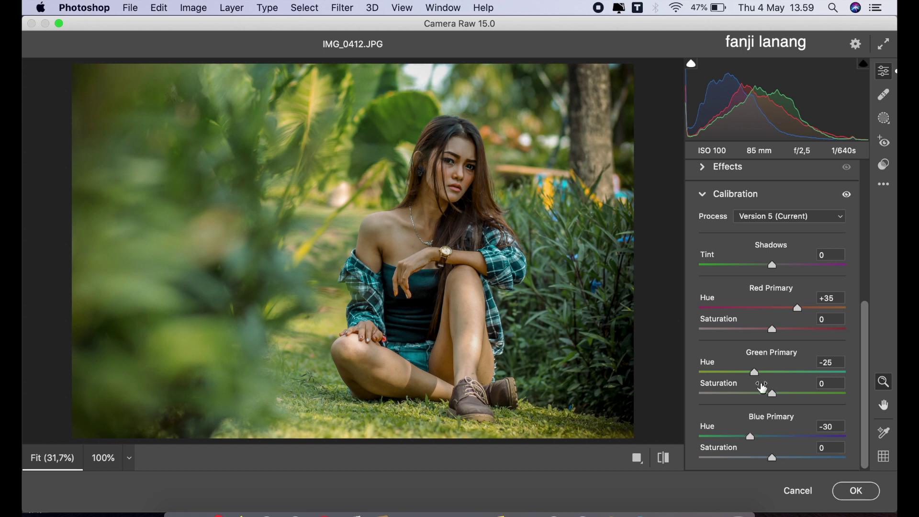
pyautogui.moveTo(756, 374); pyautogui.dragTo(774, 391)
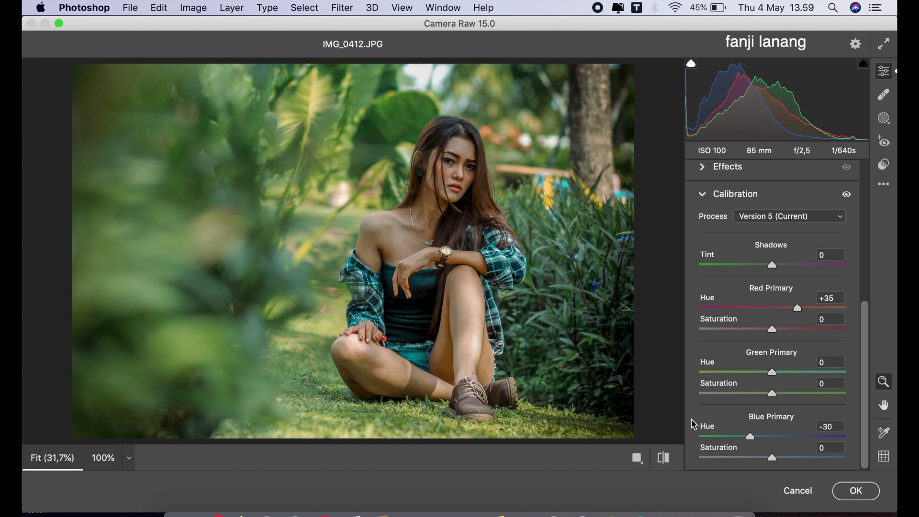
pyautogui.click(663, 457)
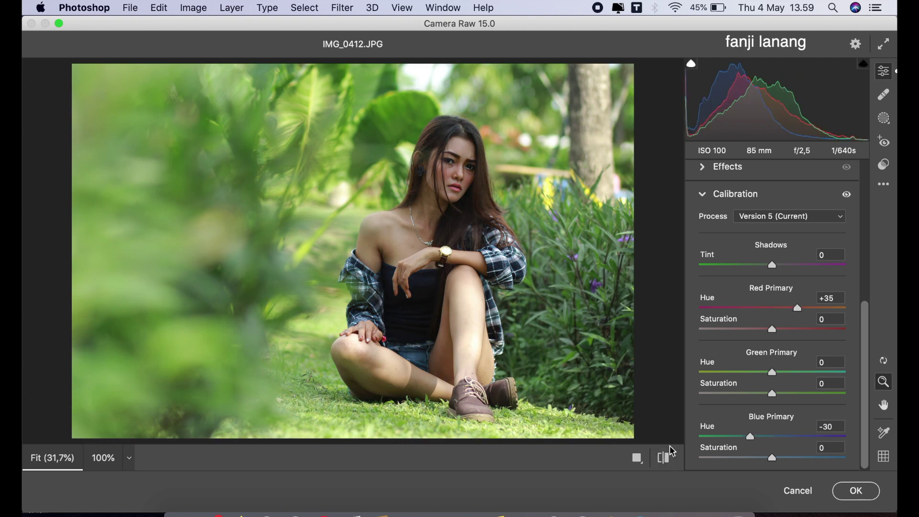
pyautogui.press('\\')
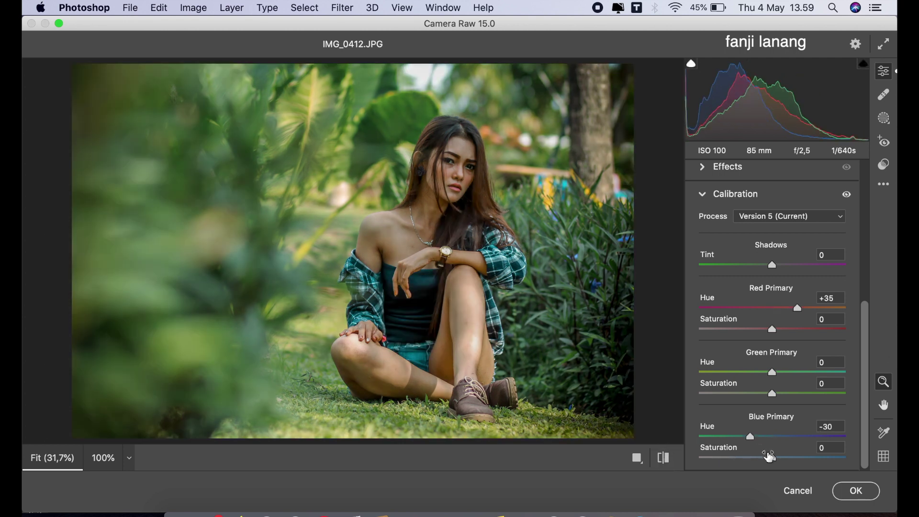
# Set the Calibration saturation to +25 for Blue Primary and -10 for Red Primary
pyautogui.click(783, 459)
pyautogui.moveTo(784, 462); pyautogui.dragTo(793, 464)
pyautogui.moveTo(769, 329); pyautogui.dragTo(766, 340)
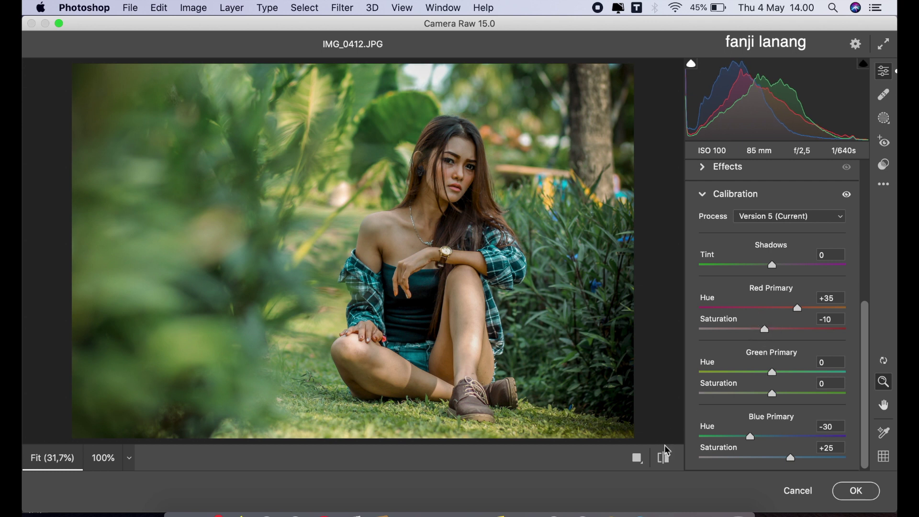
# Compare the photo before and after the edits and apply the Camera Raw adjustments to the layer
pyautogui.click(664, 457)
pyautogui.click(666, 457)
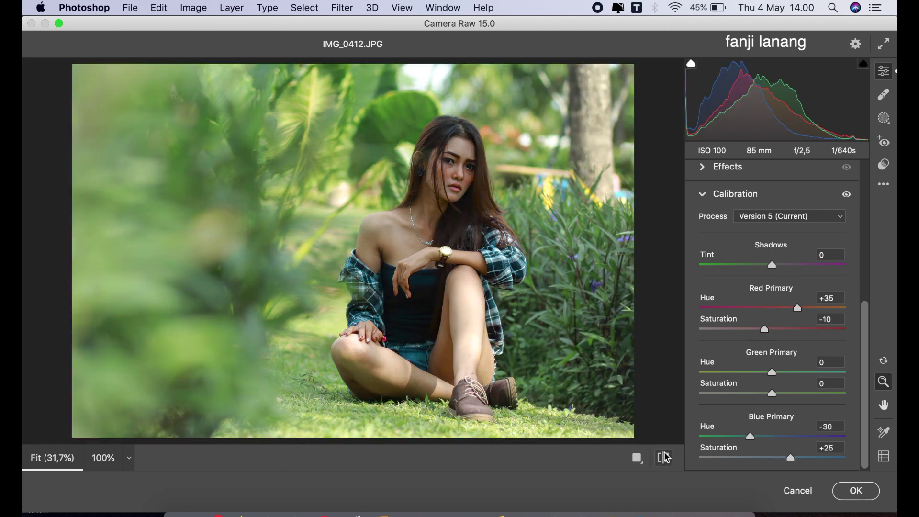
pyautogui.click(855, 491)
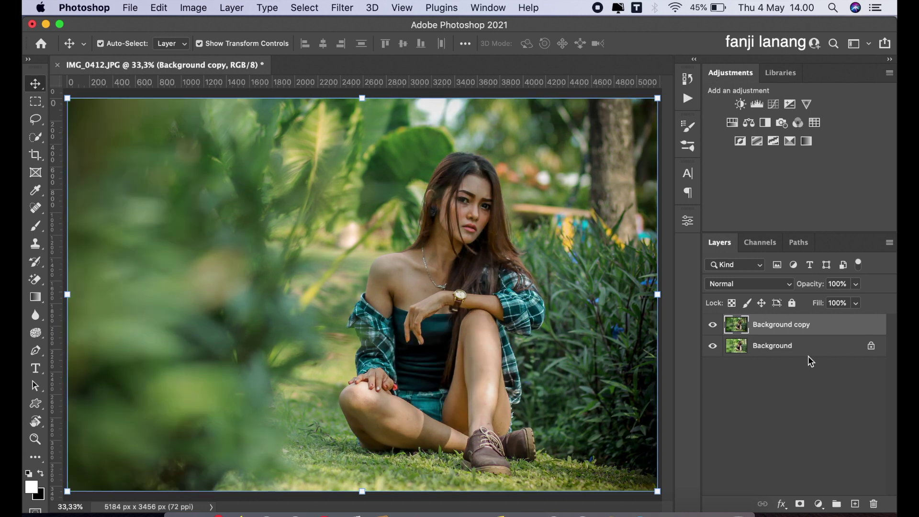
# Add a Selective Color adjustment layer and slightly raise the Black amount for the Blacks range
pyautogui.click(818, 504)
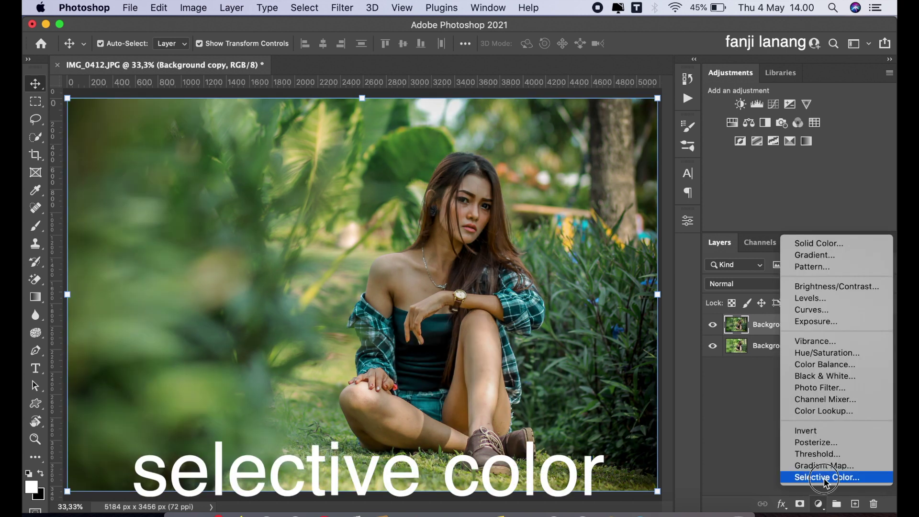
pyautogui.click(826, 477)
pyautogui.click(581, 279)
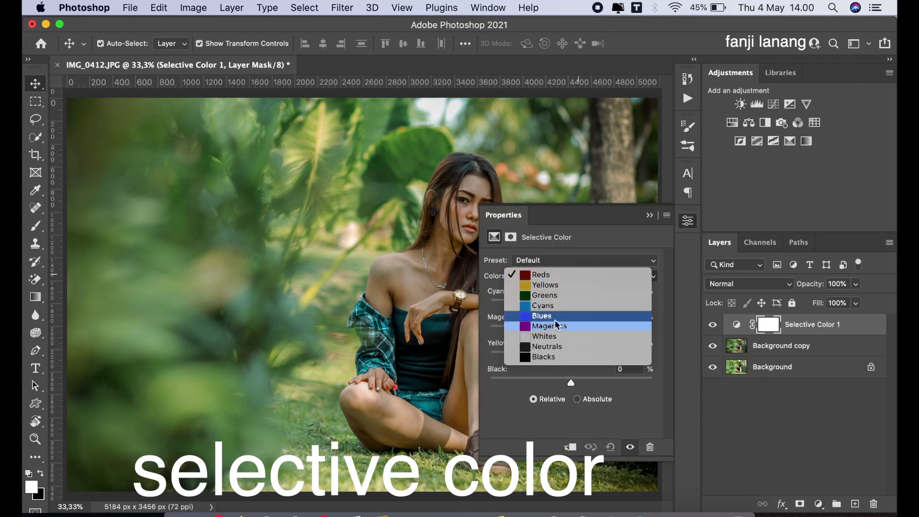
pyautogui.click(601, 358)
pyautogui.moveTo(578, 378)
pyautogui.mouseDown()
pyautogui.moveTo(576, 385)
pyautogui.moveTo(574, 376)
pyautogui.mouseUp()
pyautogui.click(650, 215)
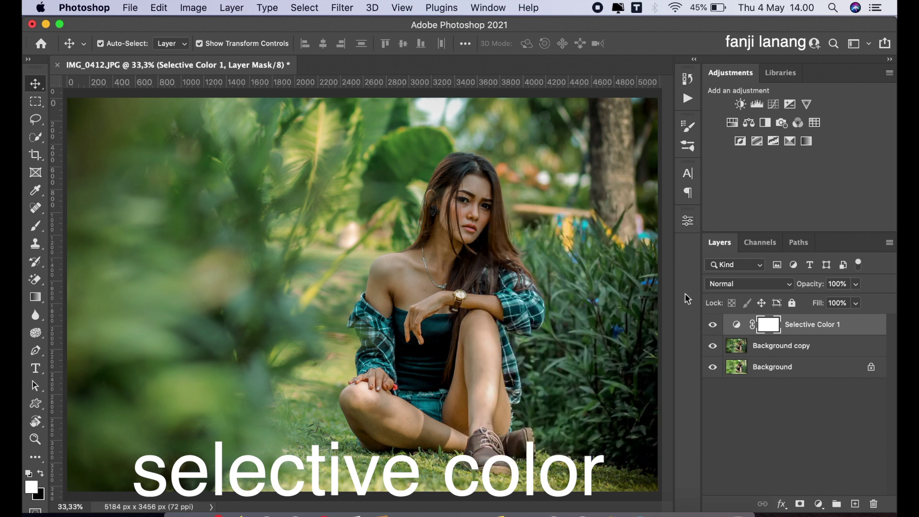
# Toggle the visibility of the Selective Color and Background copy layers to compare the edit with the original
pyautogui.moveTo(713, 324); pyautogui.dragTo(712, 345)
pyautogui.click(712, 325)
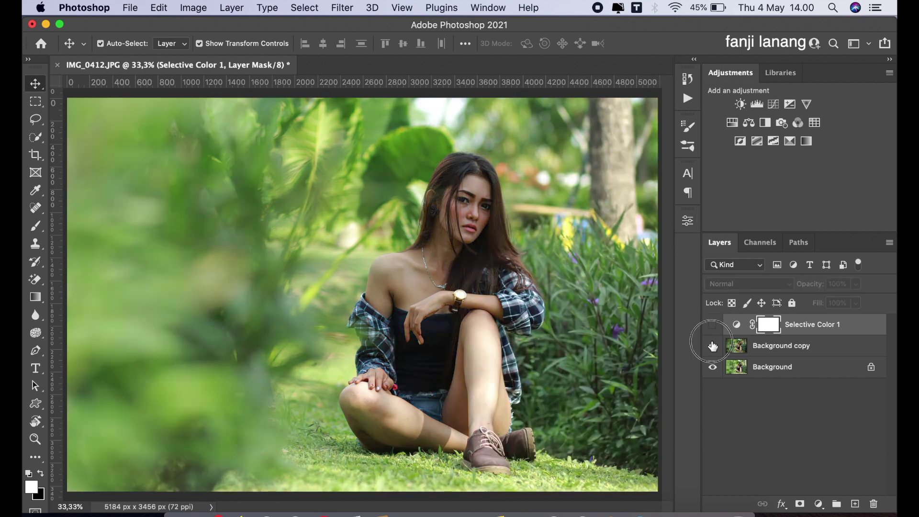
pyautogui.click(713, 327)
pyautogui.click(713, 326)
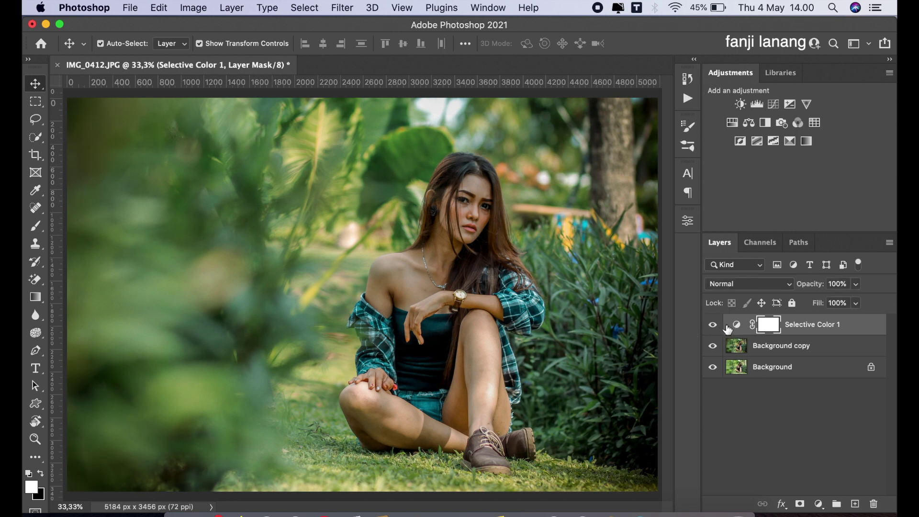
# Create a new layer and stamp the white signature brush at size 400 in the photo's lower-left corner
pyautogui.click(855, 504)
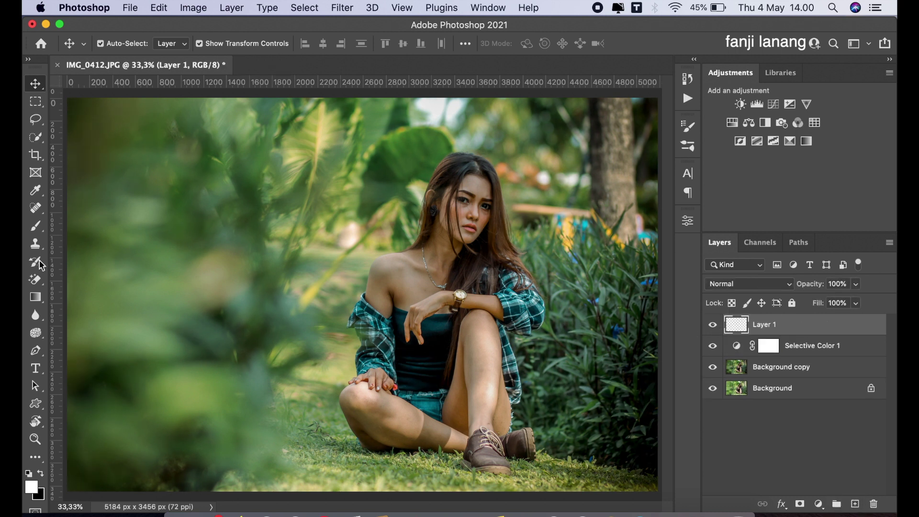
pyautogui.click(35, 225)
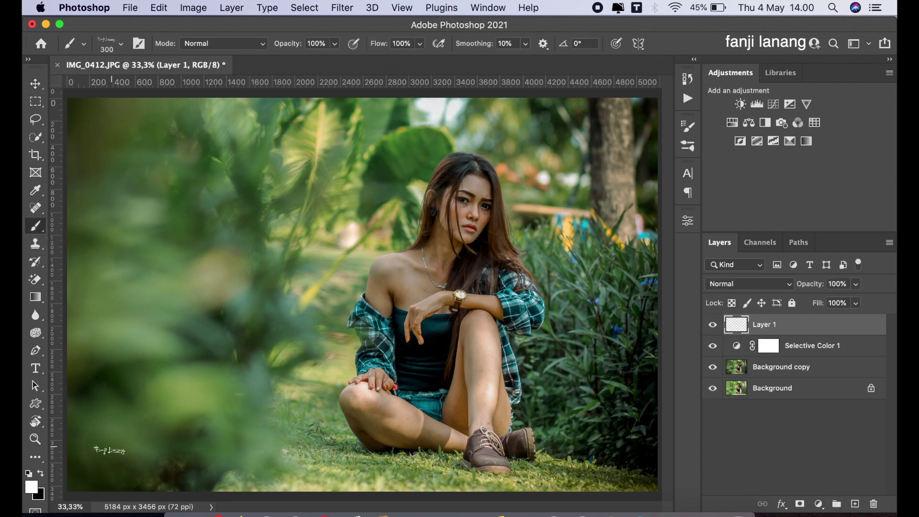
pyautogui.press(']')
pyautogui.click(99, 466)
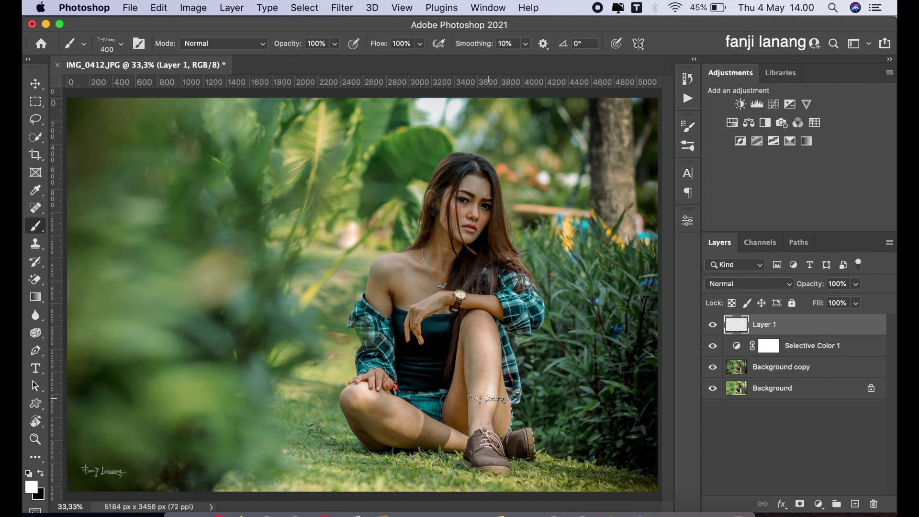